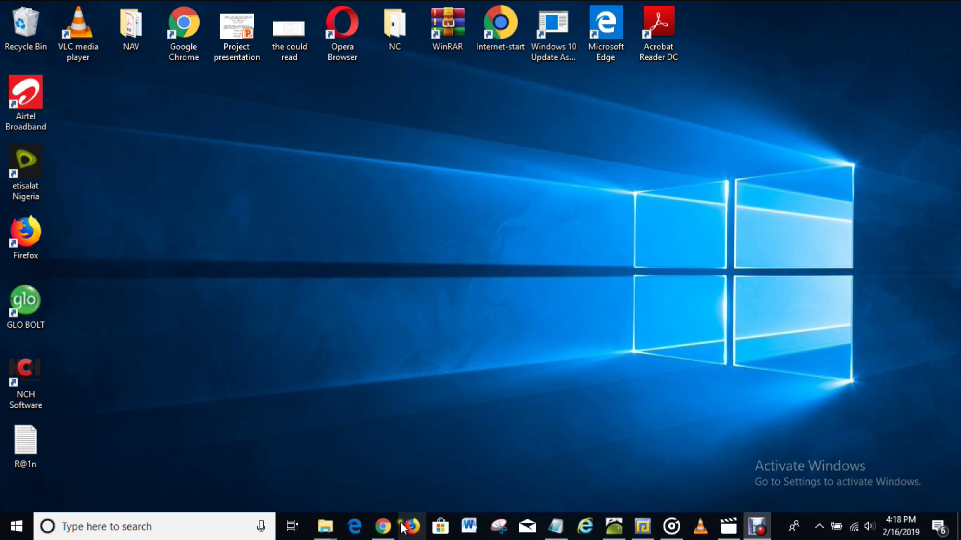
Launch Google Chrome from the taskbar to a blank New Tab page
left_click(382, 526)
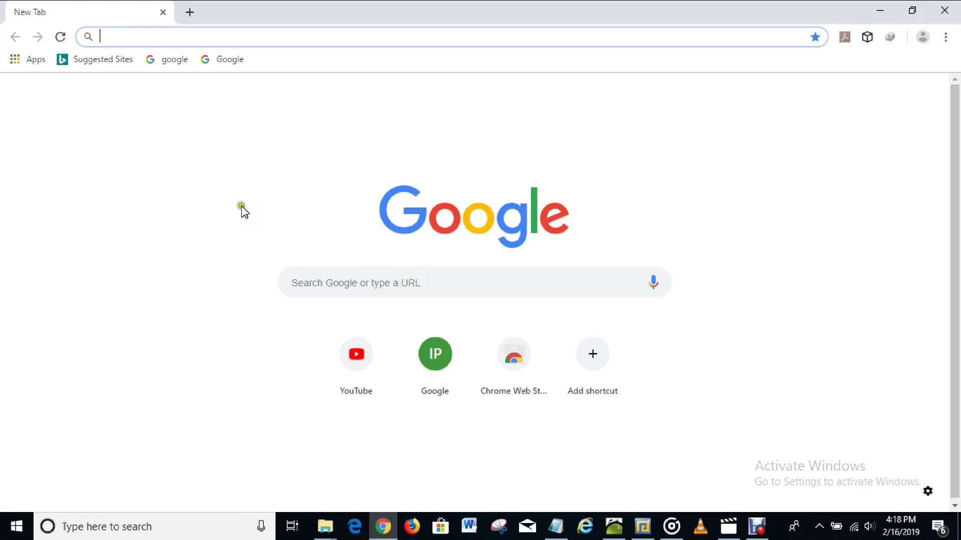
Go to the NCH Software site via 'nch' and download the KeyBlaze installer kbsetup.exe
left_click(146, 38)
type("nchsoftware.com")
key("Return")
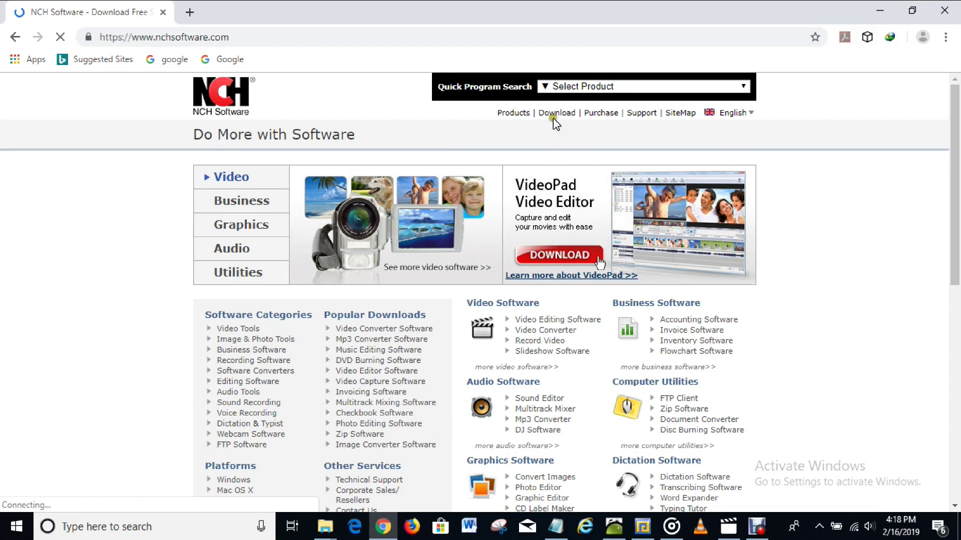
mouse_move(556, 114)
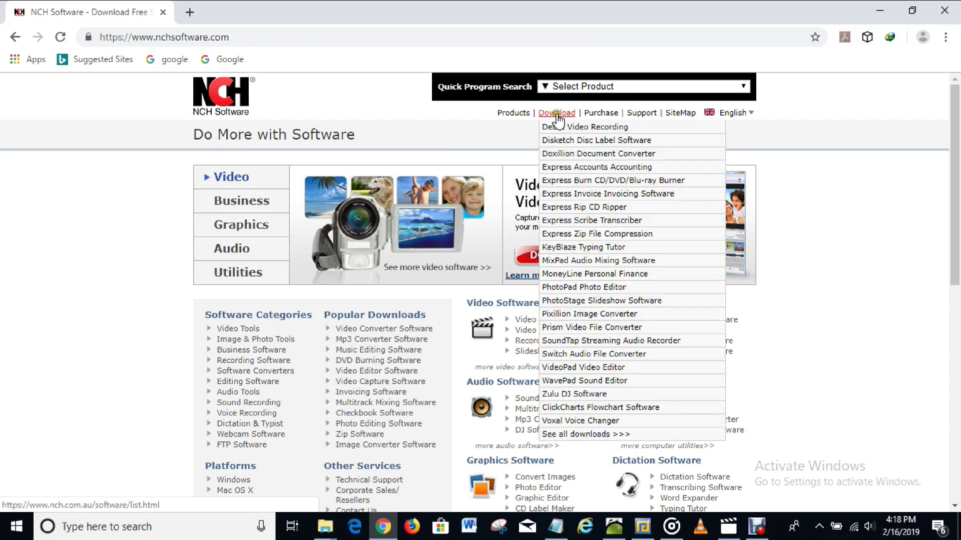
left_click(571, 249)
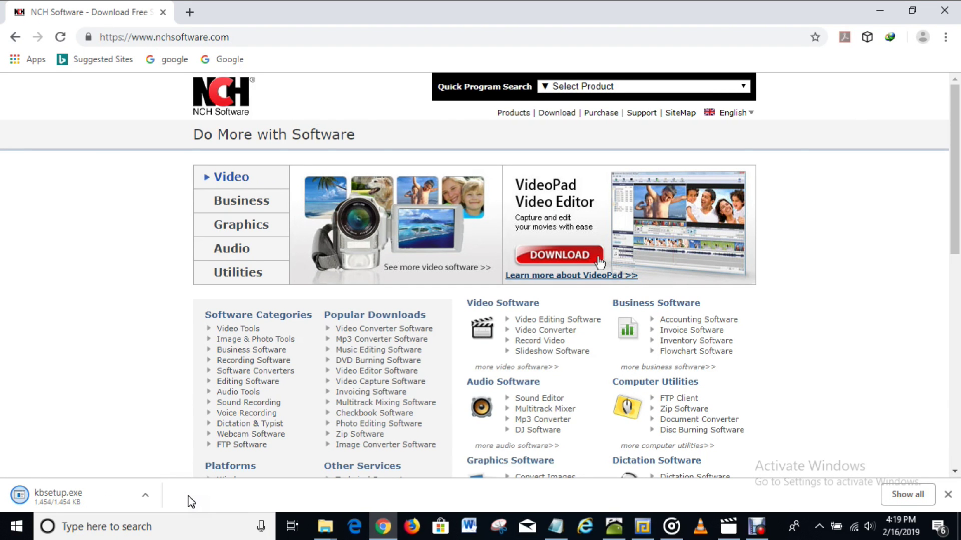
Run kbsetup.exe from the download bar, accept the licence terms and install KeyBlaze 2.16
left_click(145, 496)
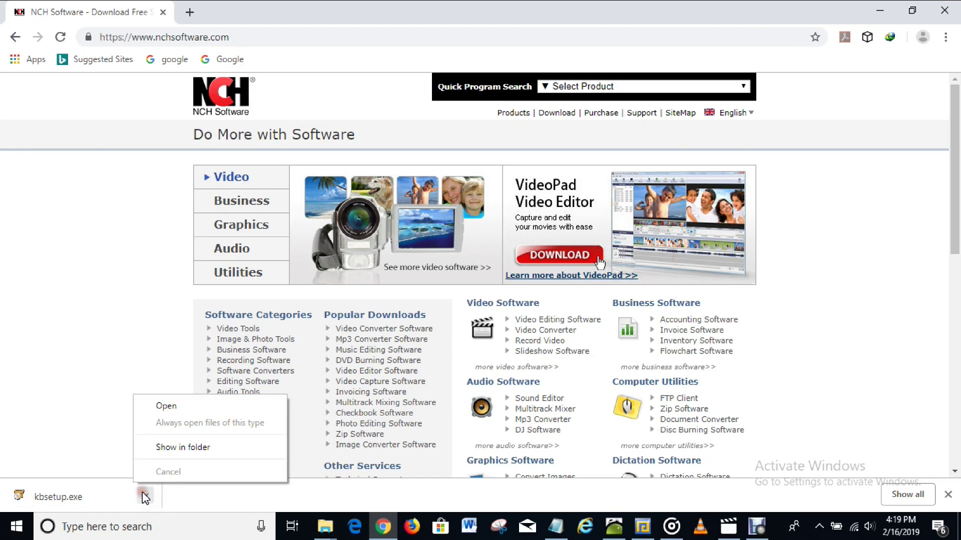
left_click(171, 406)
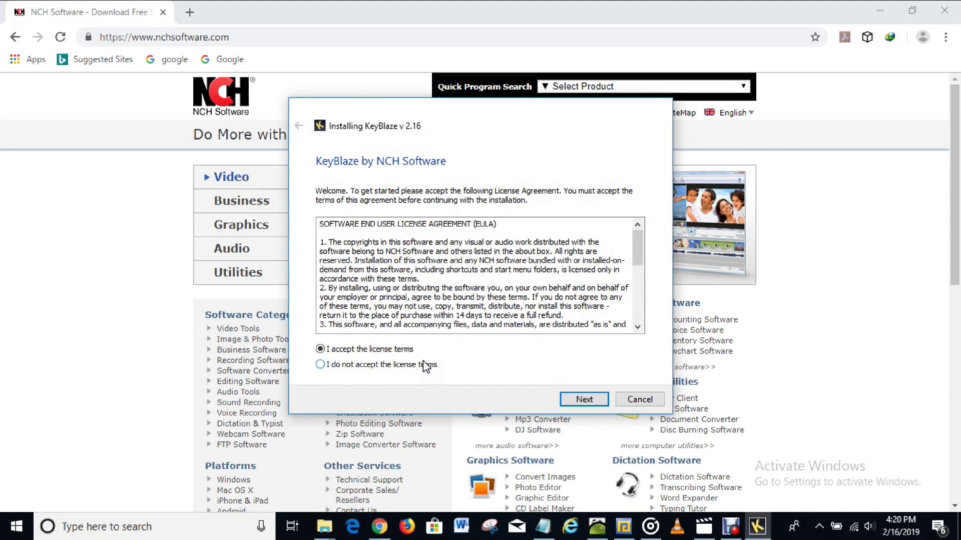
left_click(349, 356)
left_click(583, 400)
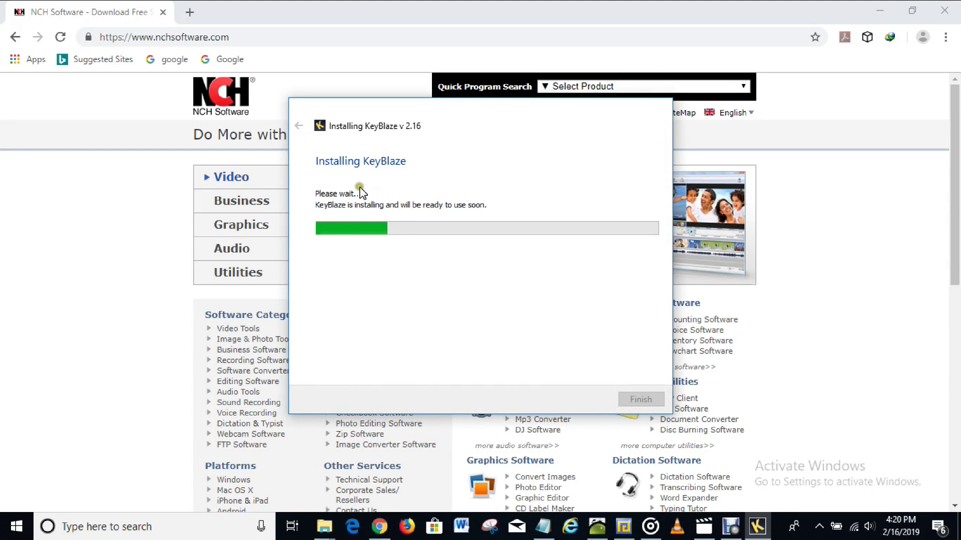
left_click(358, 165)
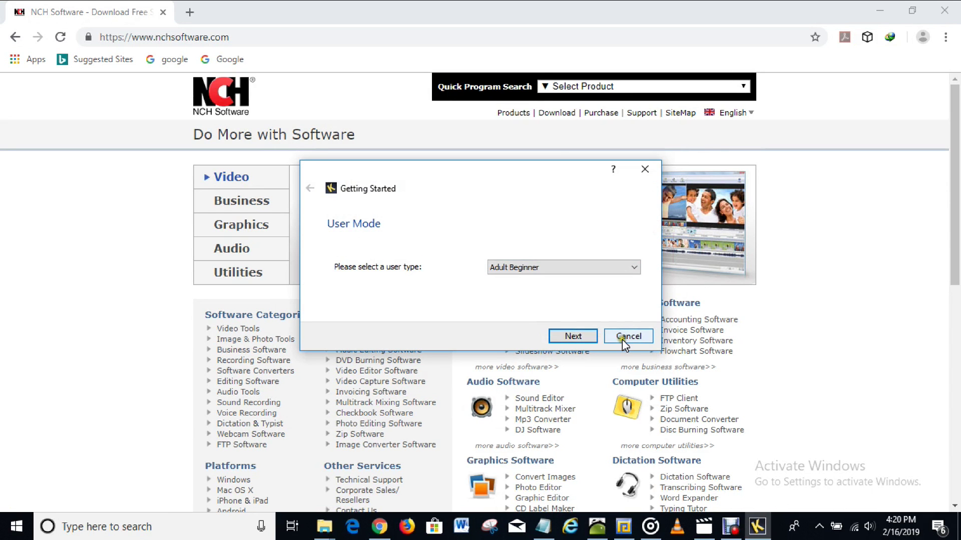
Keep Adult Beginner as the user mode, finish the Skill Test screen and stop Course Navigation
left_click(583, 337)
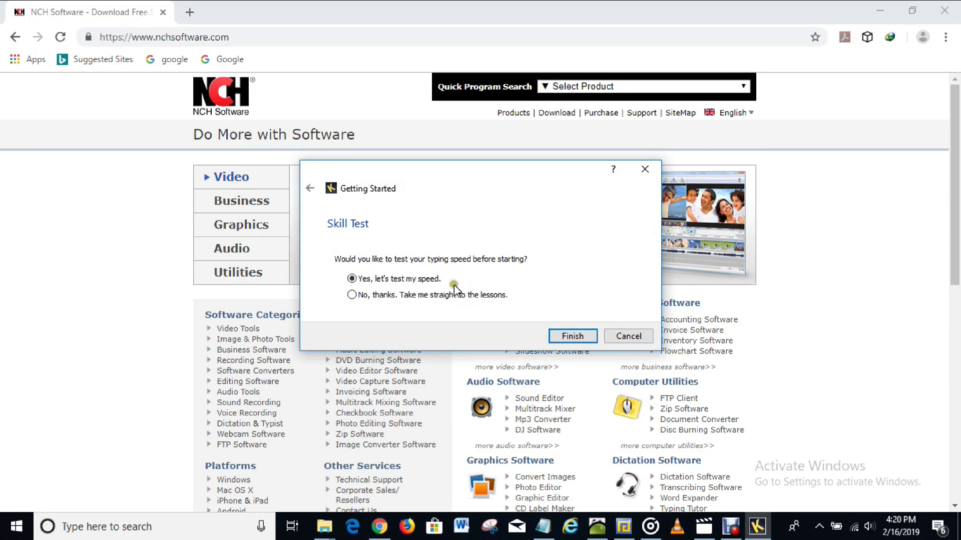
left_click(583, 336)
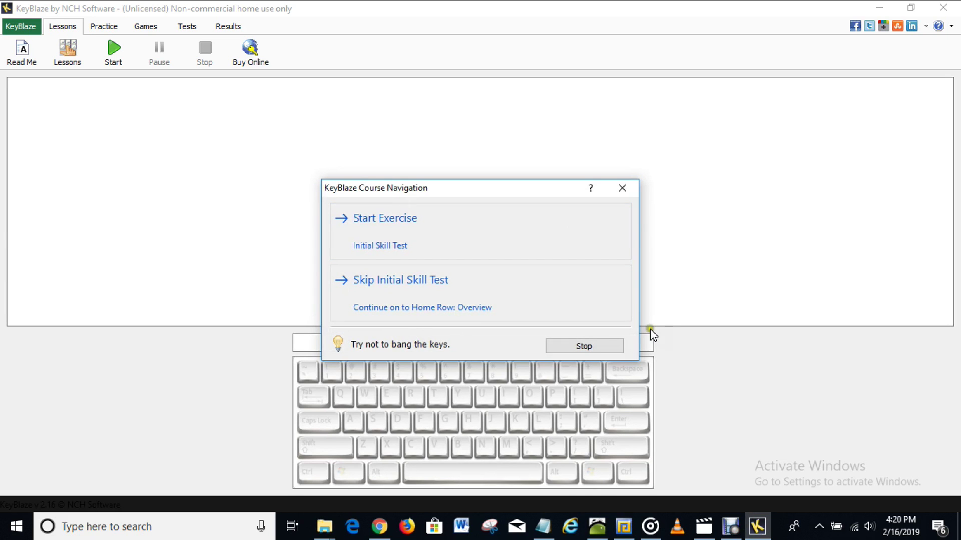
left_click(584, 346)
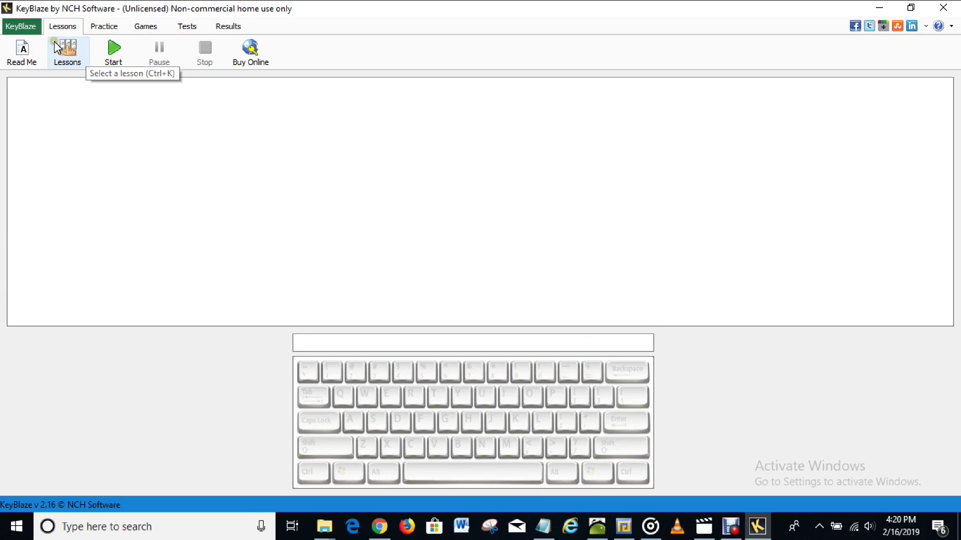
left_click(160, 154)
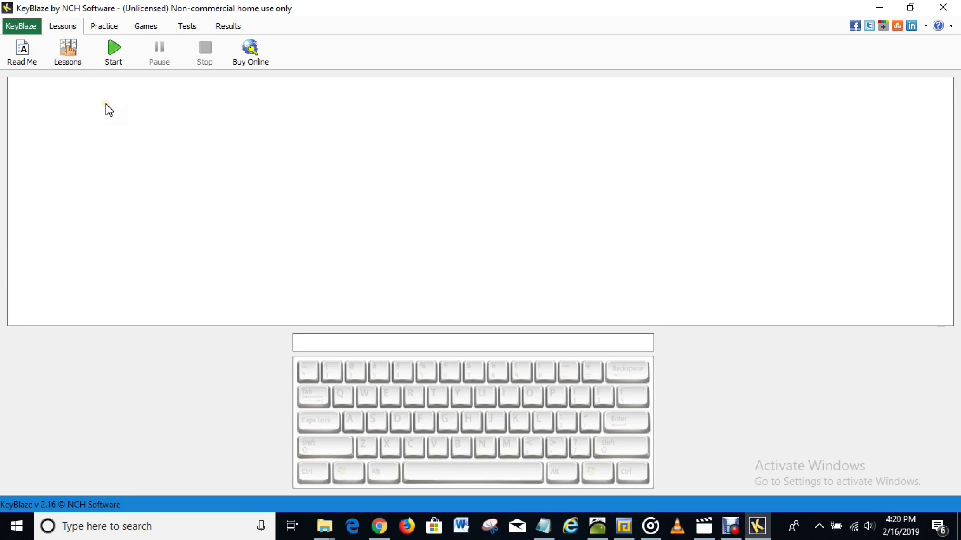
Open Register Software... from the KeyBlaze menu, then show the 'KeyBlaze (typing tutor)' Notepad notes
left_click(26, 30)
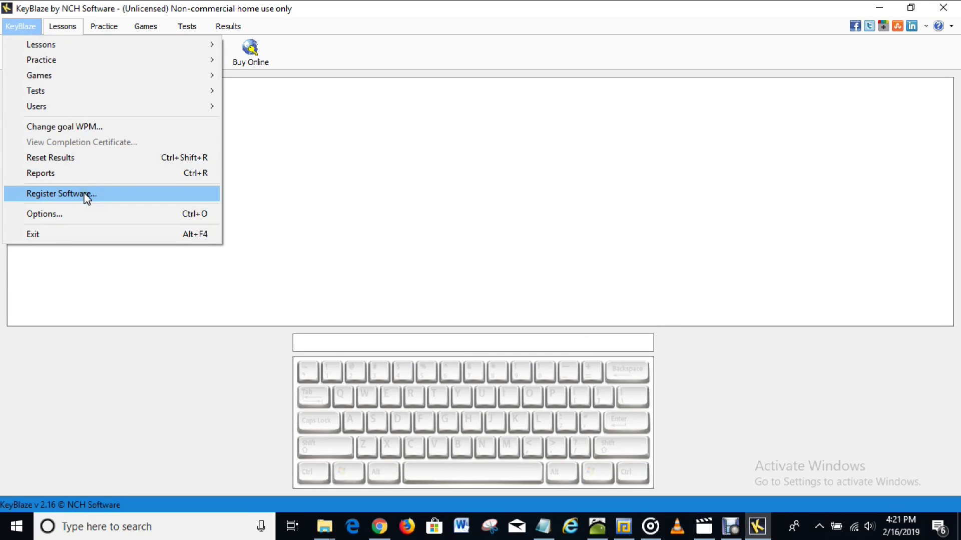
left_click(77, 193)
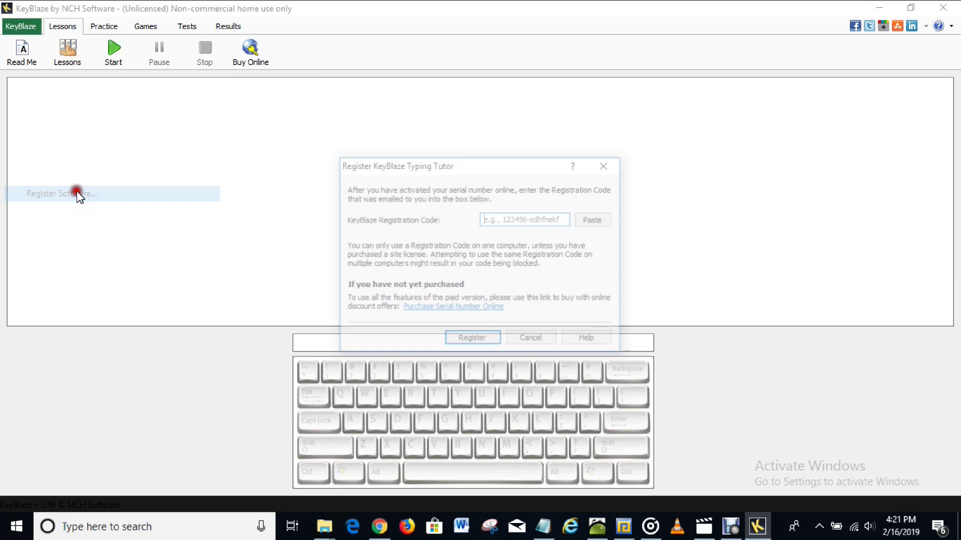
left_click(530, 225)
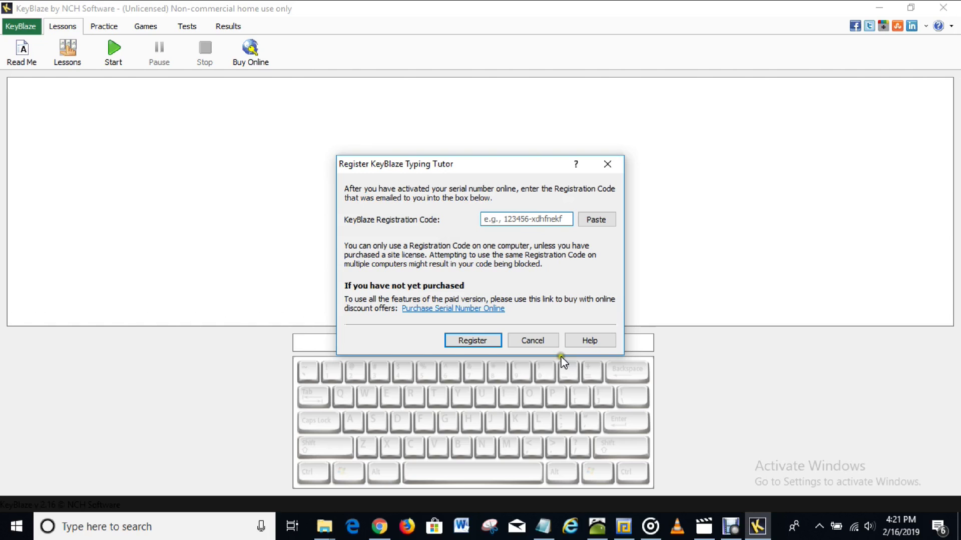
left_click(544, 526)
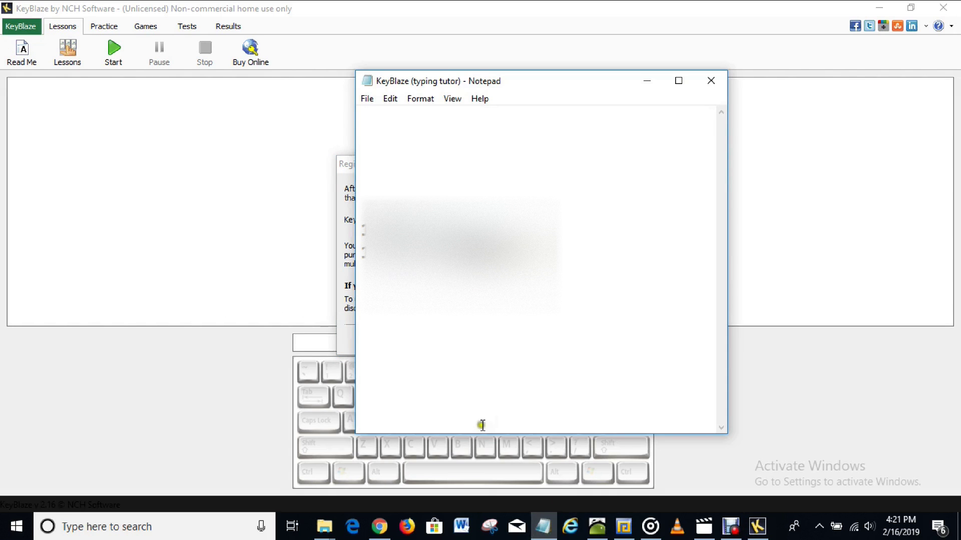
Select the registration code line in Notepad and return to the empty Registration Code box
left_click(361, 231)
left_click_drag(361, 231, 553, 233)
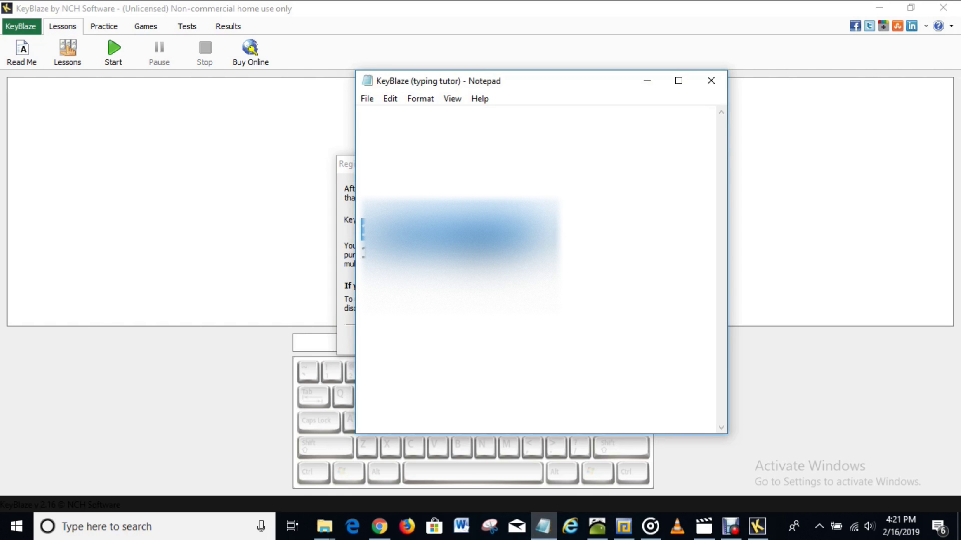
left_click(350, 234)
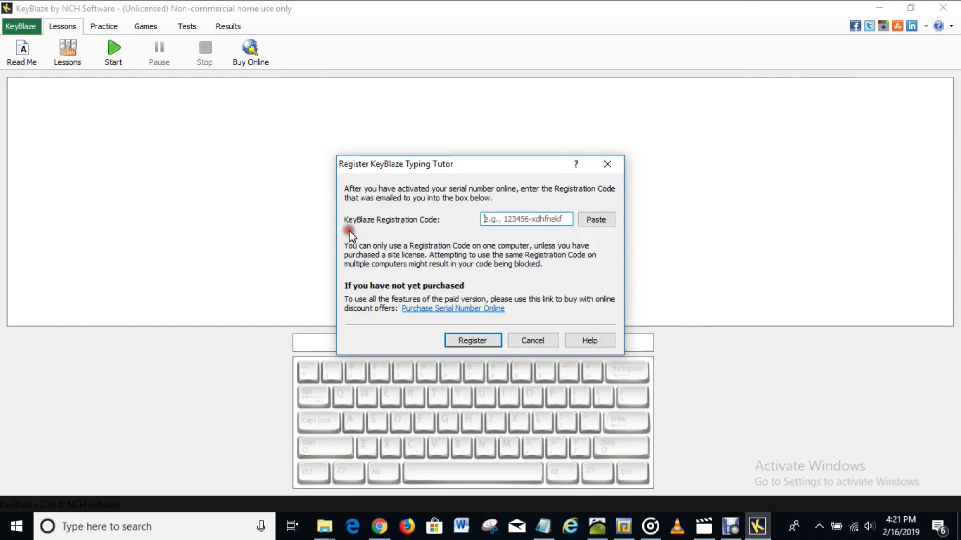
left_click(496, 219)
Paste the copied code into the Registration Code box and submit it with Register
key("ctrl+v")
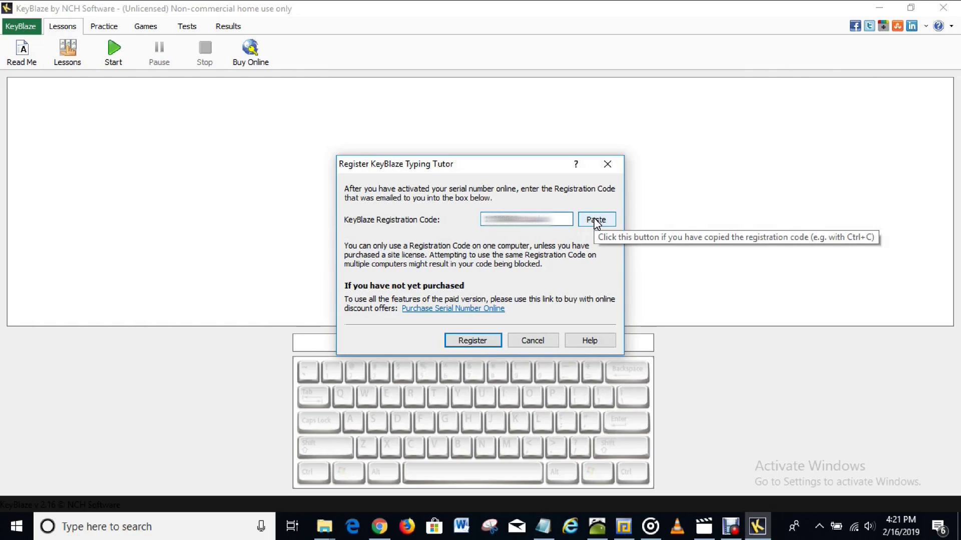
left_click(525, 276)
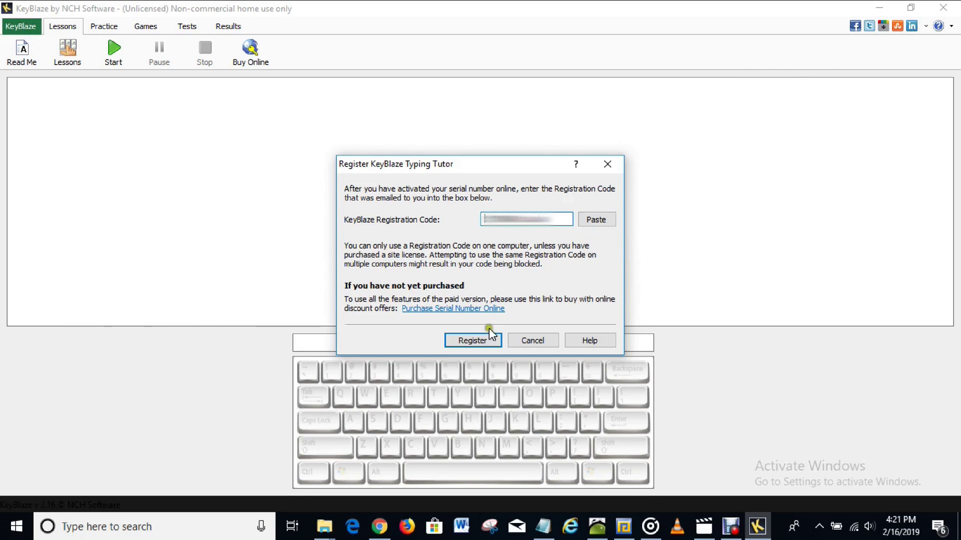
left_click(492, 340)
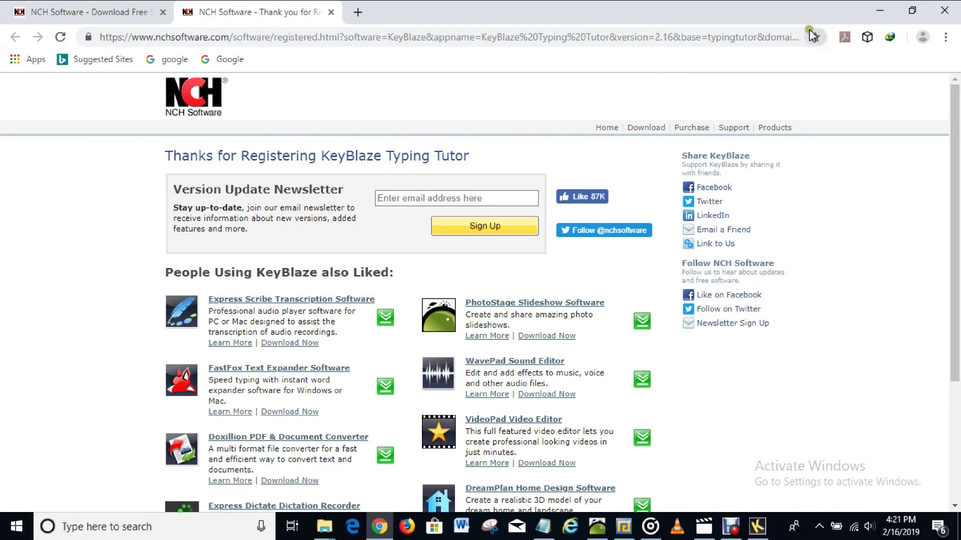
Minimize Chrome's Thanks for Registering page to reveal KeyBlaze's Registration Accepted message
left_click(881, 16)
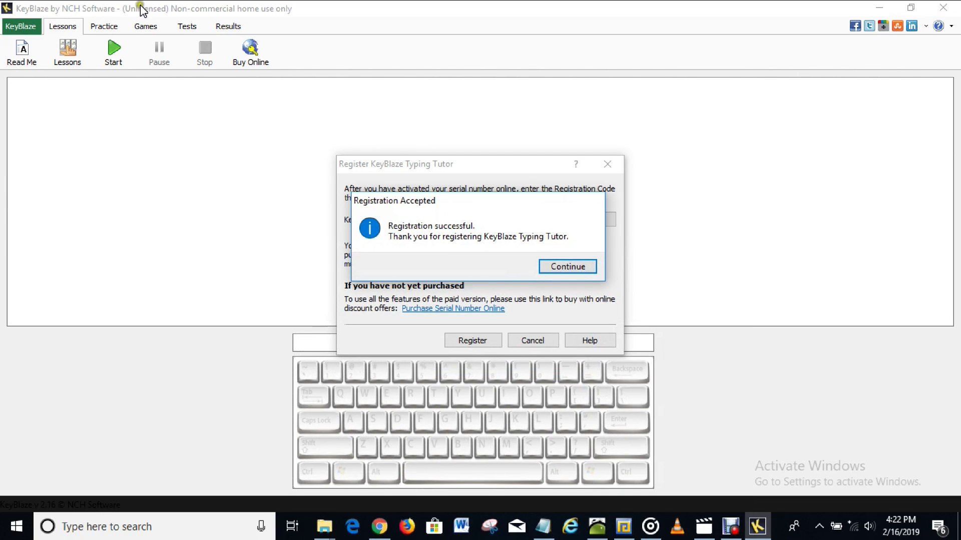
Continue past Registration Accepted, choose Later for the backup, close KeyBlaze and minimize Notepad
left_click(565, 266)
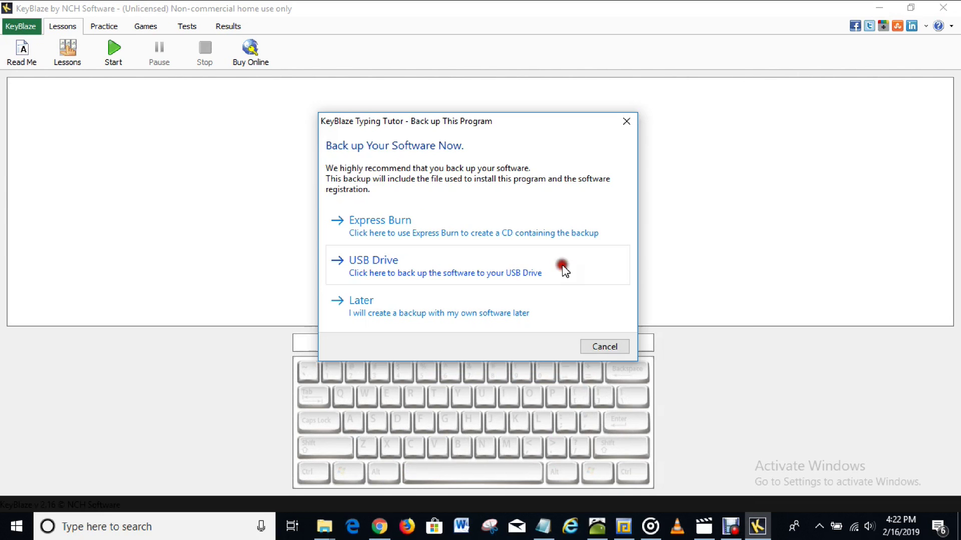
left_click(500, 304)
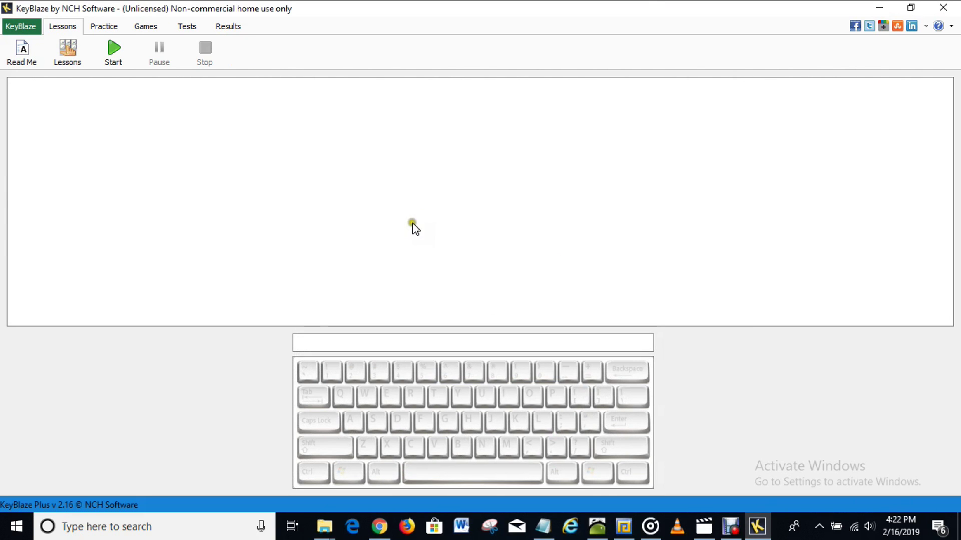
left_click(941, 7)
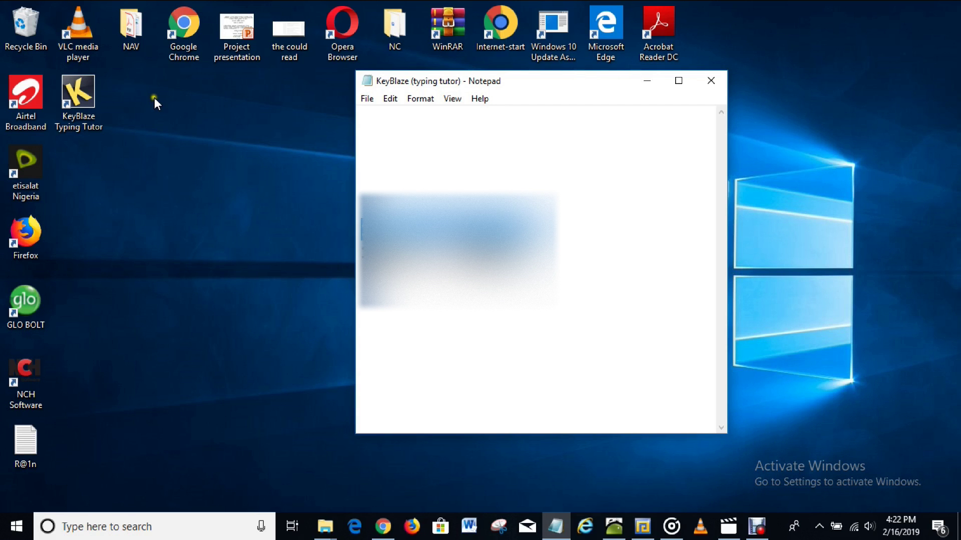
left_click(647, 82)
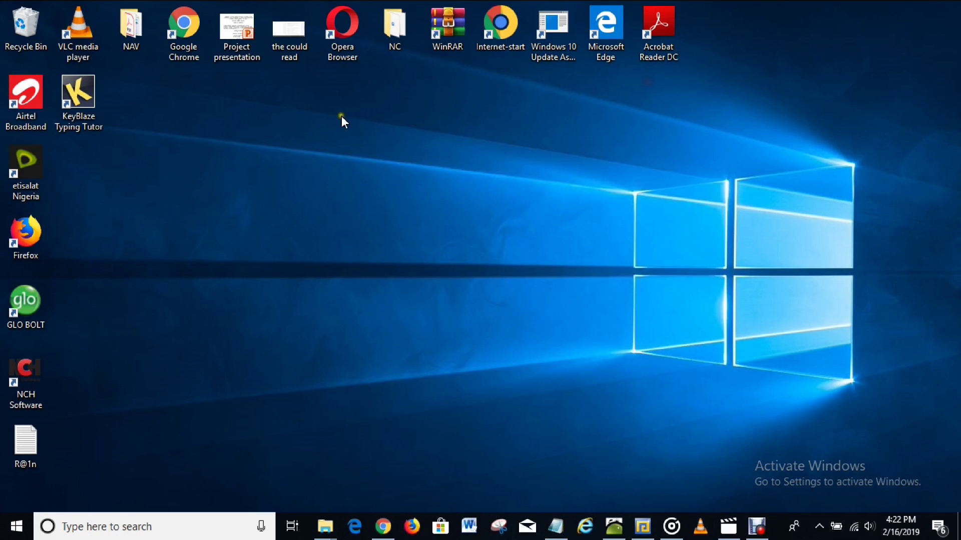
left_click(88, 113)
Relaunch KeyBlaze from its desktop shortcut and stop the Course Navigation prompt
left_click(88, 114)
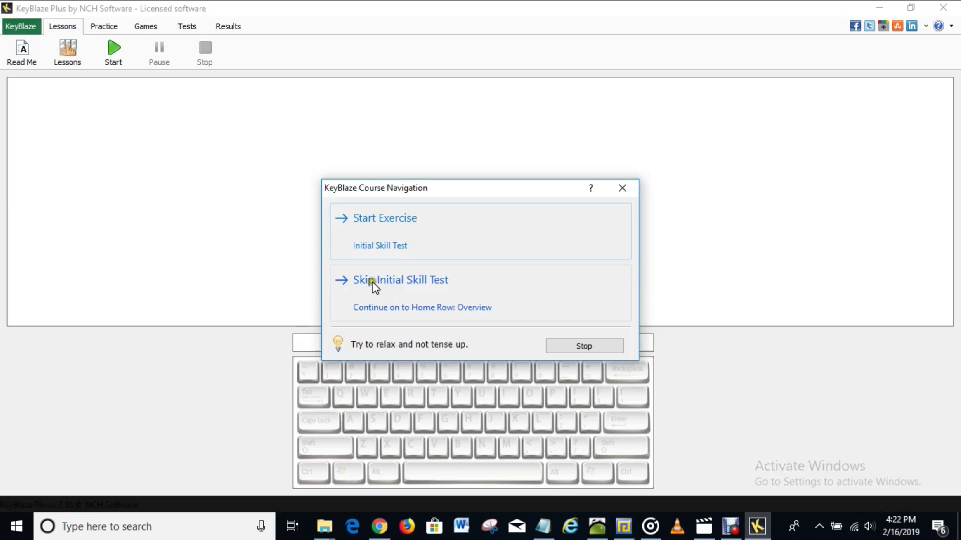
left_click(580, 345)
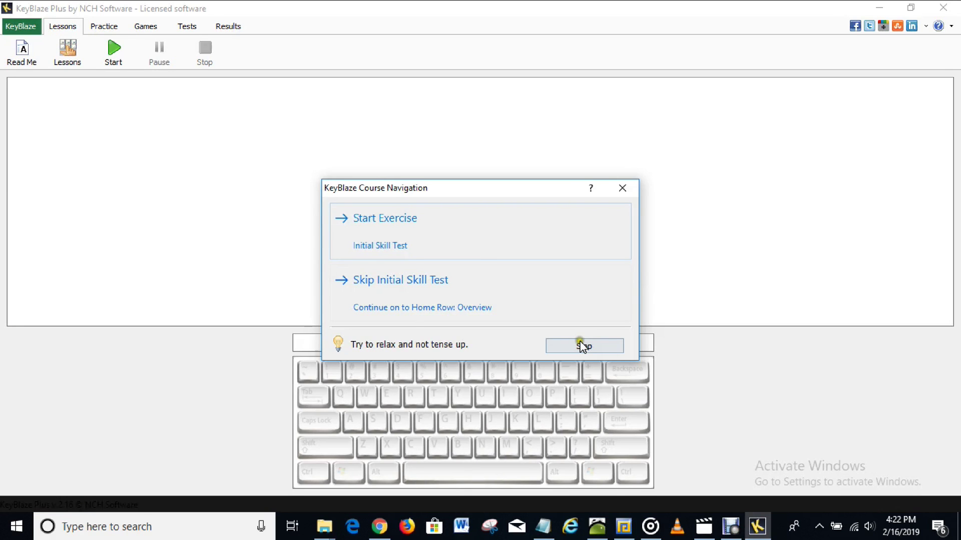